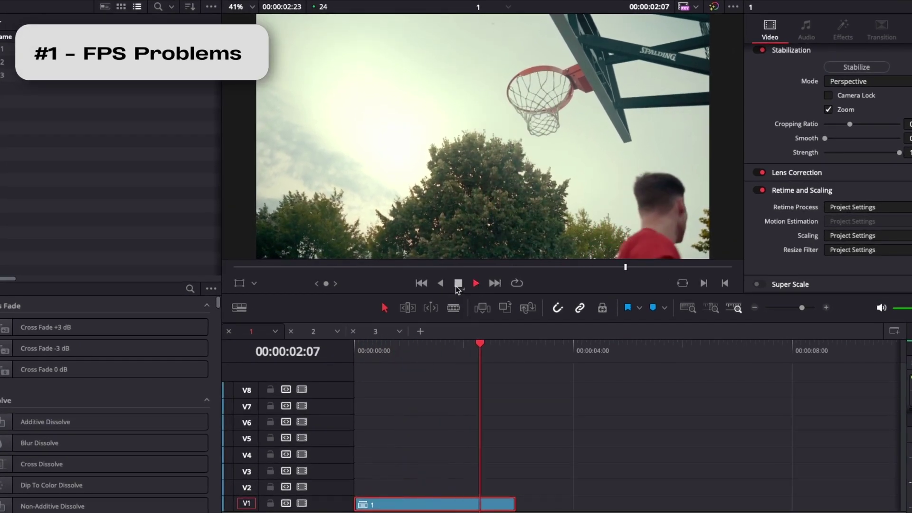
Step: Stop playback and park the playhead at 00:00:01:18 on the timeline 1 ruler
{"action": "key", "text": "space"}
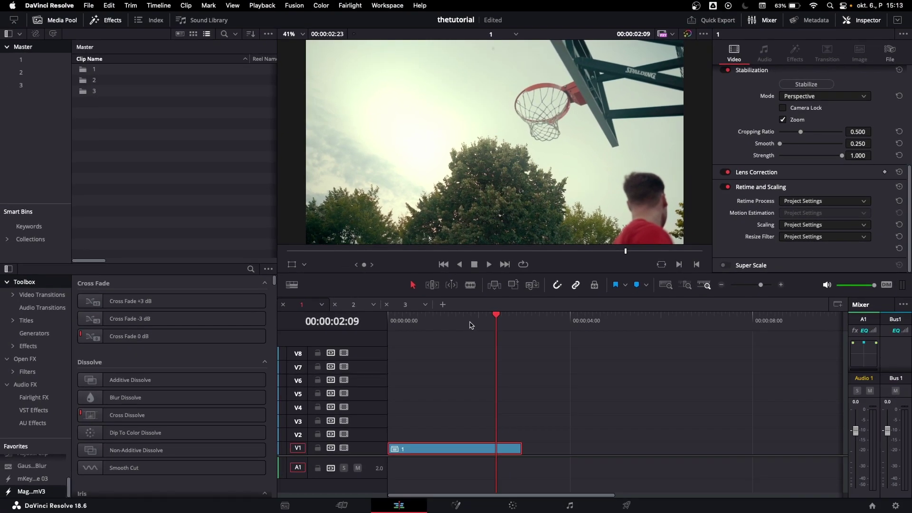
{"action": "left_click", "coordinate": [468, 323]}
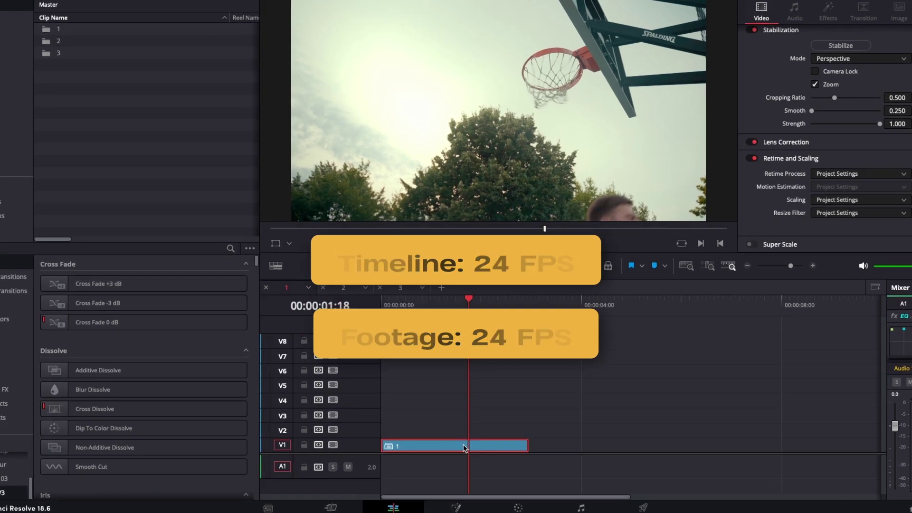
Step: Change the basketball clip's speed to 50% using Change Clip Speed
{"action": "right_click", "coordinate": [464, 451]}
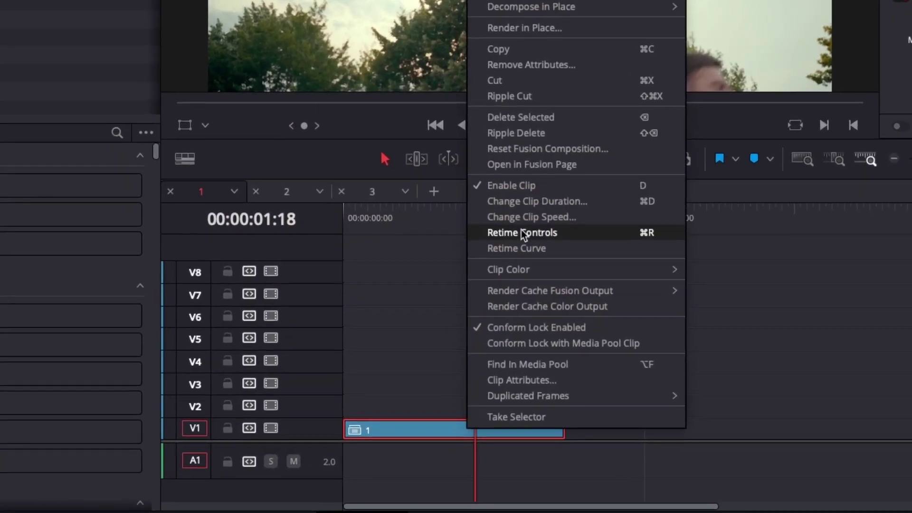
{"action": "left_click", "coordinate": [516, 309]}
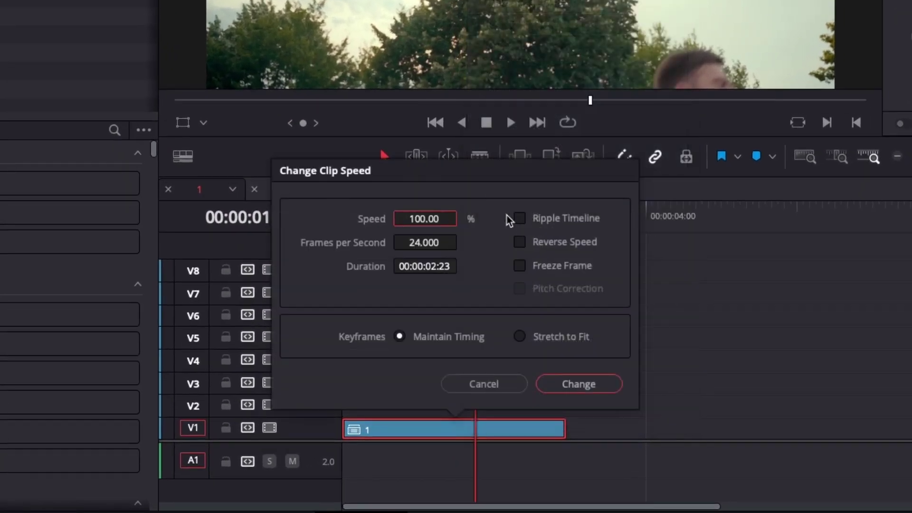
{"action": "left_click", "coordinate": [423, 217]}
{"action": "type", "text": "50"}
{"action": "key", "text": "Tab"}
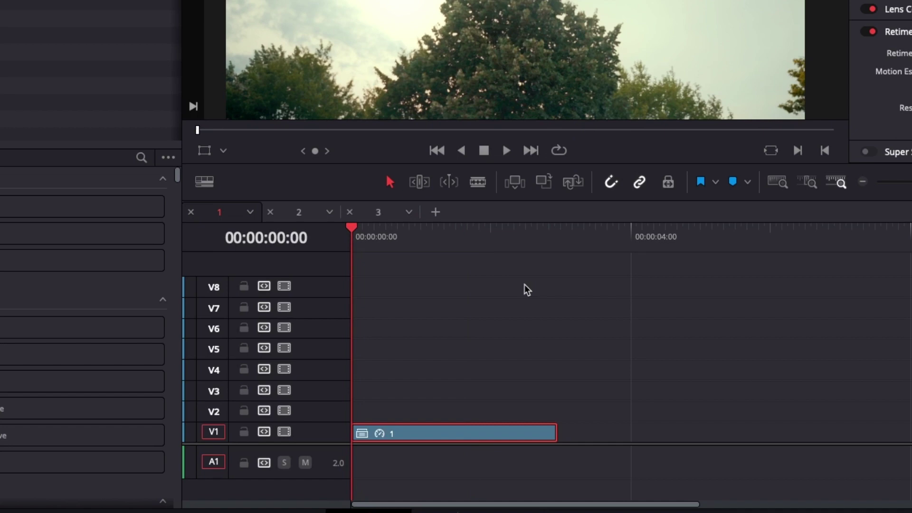
Step: Play the 50% slowed clip, save the project, and return the playhead near the clip start
{"action": "key", "text": "space"}
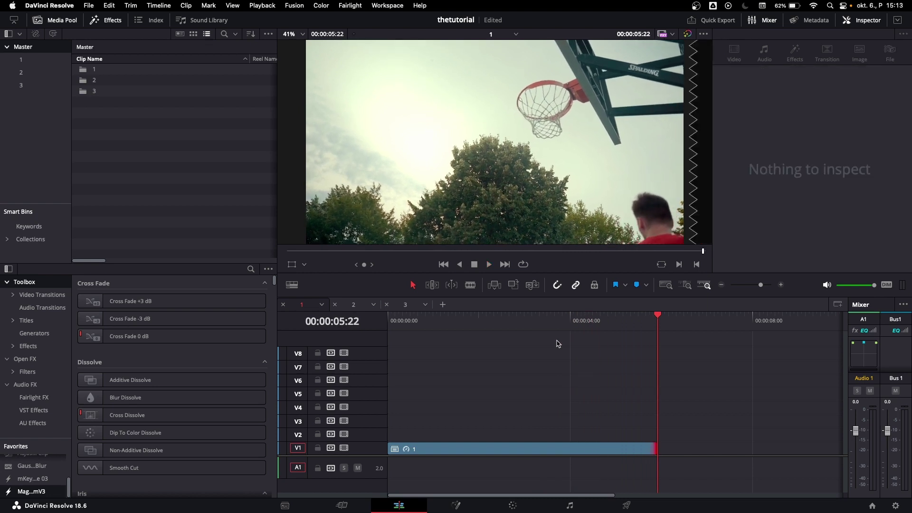
{"action": "key", "text": "super+s"}
{"action": "left_click_drag", "start_coordinate": [454, 325], "coordinate": [413, 325]}
Step: Set the basketball clip's Retime Process to Optical Flow in the Inspector
{"action": "left_click", "coordinate": [462, 449]}
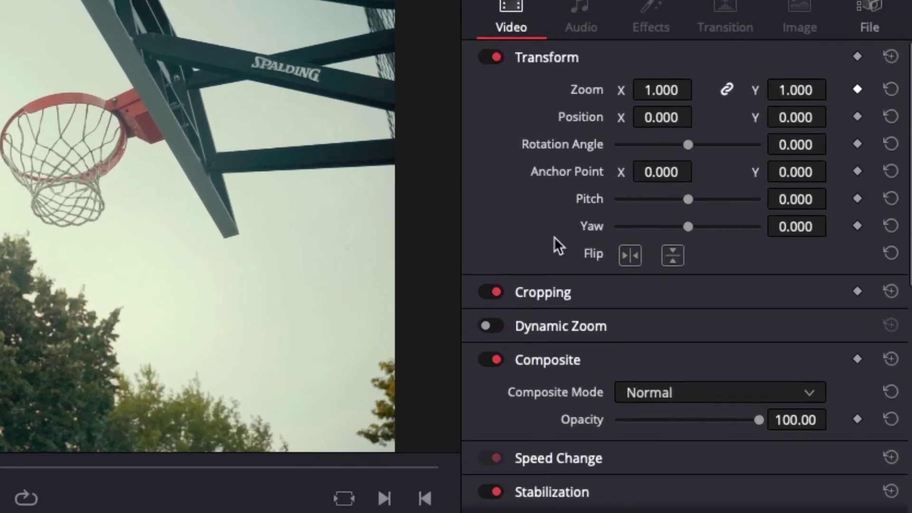
{"action": "scroll", "coordinate": [689, 177], "scroll_direction": "down", "scroll_amount": 10}
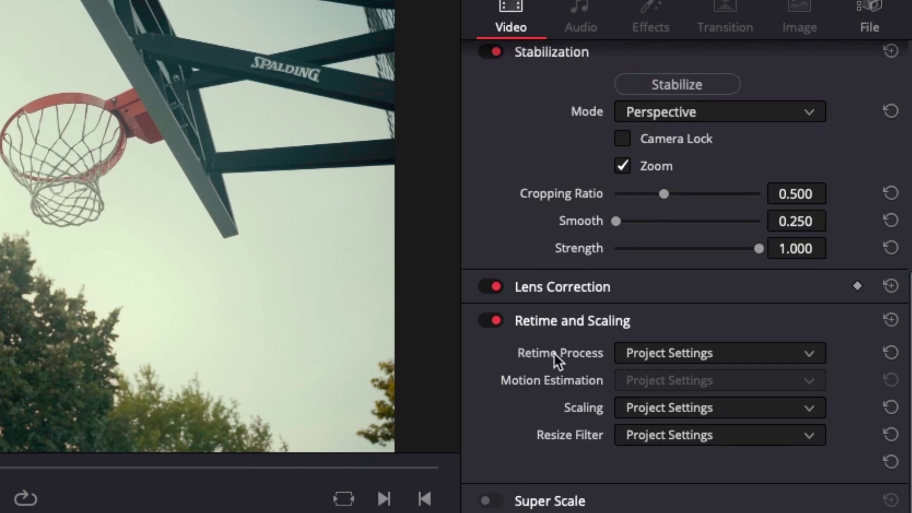
{"action": "left_click", "coordinate": [648, 348]}
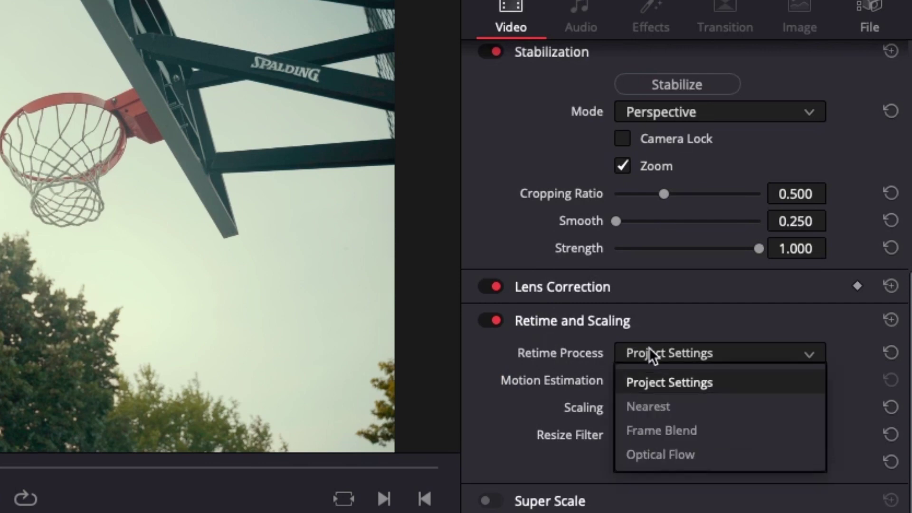
{"action": "left_click", "coordinate": [671, 459]}
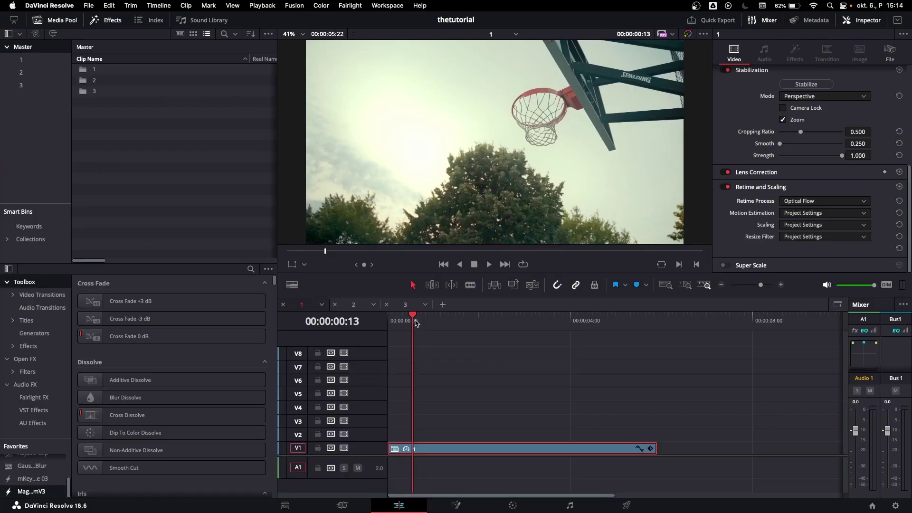
Step: Play the Optical Flow retimed clip from the timeline start to check the motion
{"action": "key", "text": "Home"}
{"action": "key", "text": "space"}
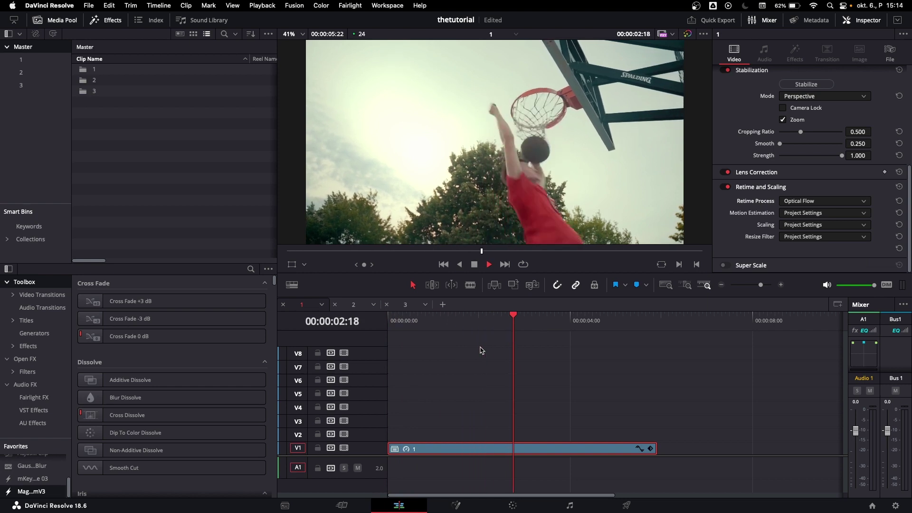
{"action": "key", "text": "space"}
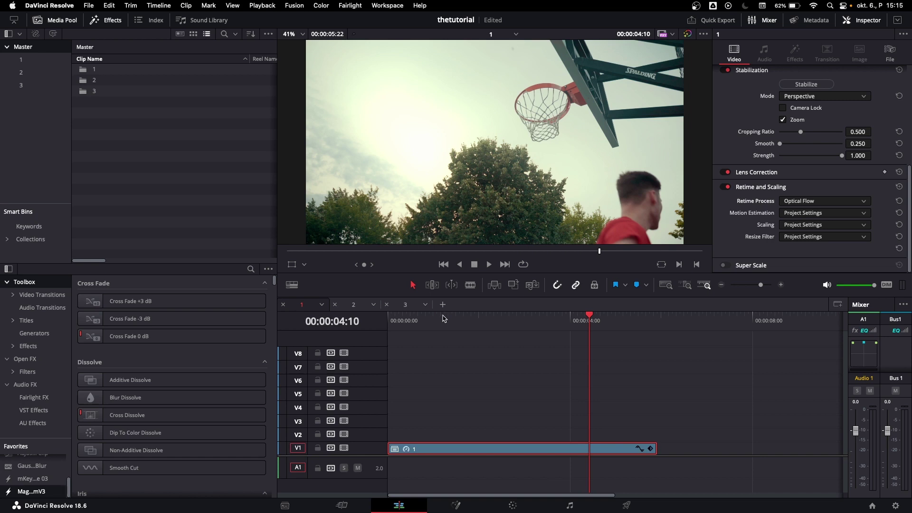
Step: Switch to timeline 2, preview the handheld hoop shot, and select clip C0114.MP4
{"action": "left_click", "coordinate": [352, 307]}
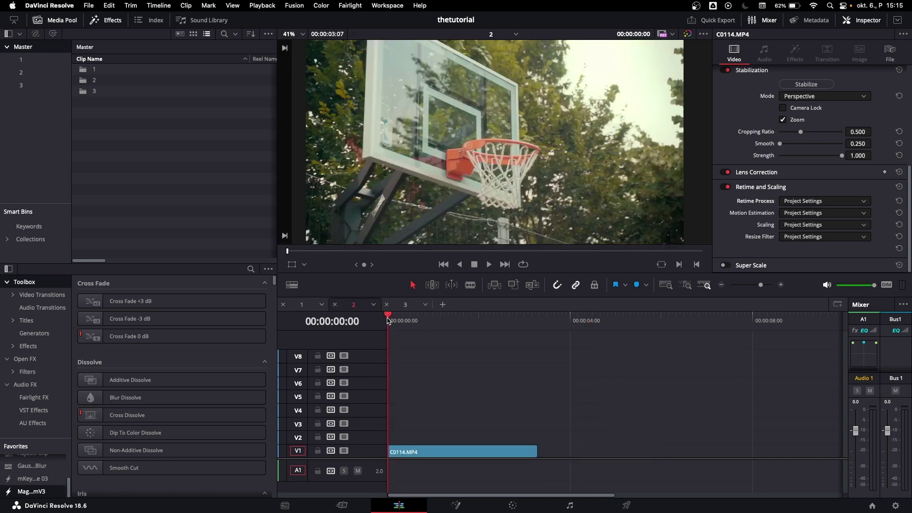
{"action": "key", "text": "space"}
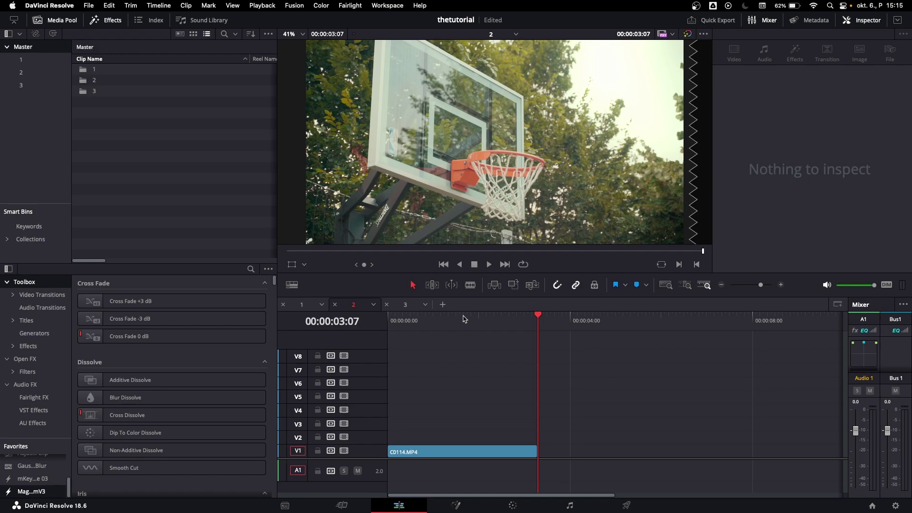
{"action": "left_click", "coordinate": [421, 319]}
{"action": "left_click", "coordinate": [420, 452]}
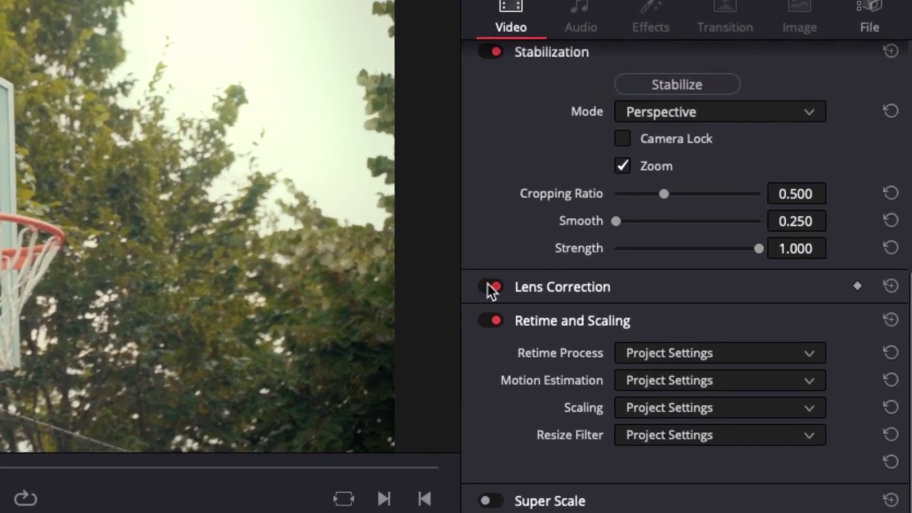
Step: Stabilize the shaky hoop clip, preview the result, and return the playhead to the start
{"action": "scroll", "coordinate": [486, 283], "scroll_direction": "up", "scroll_amount": 5}
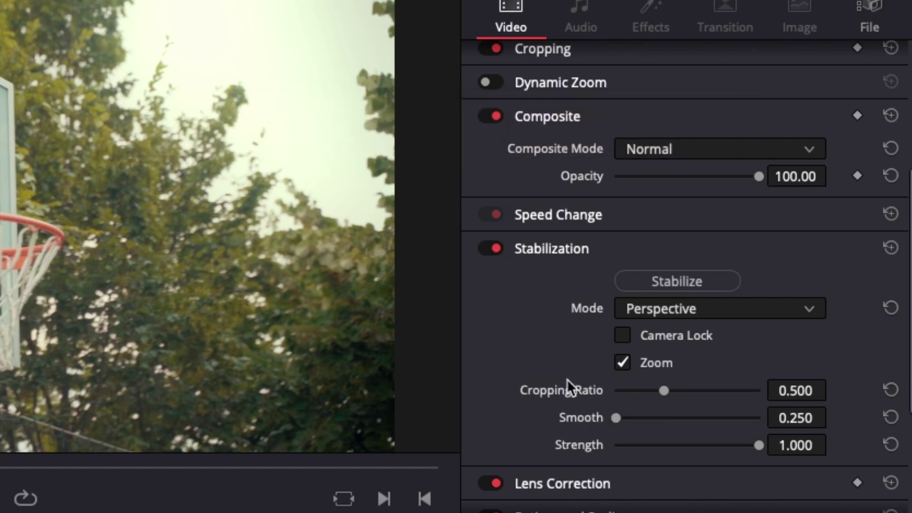
{"action": "left_click", "coordinate": [648, 286]}
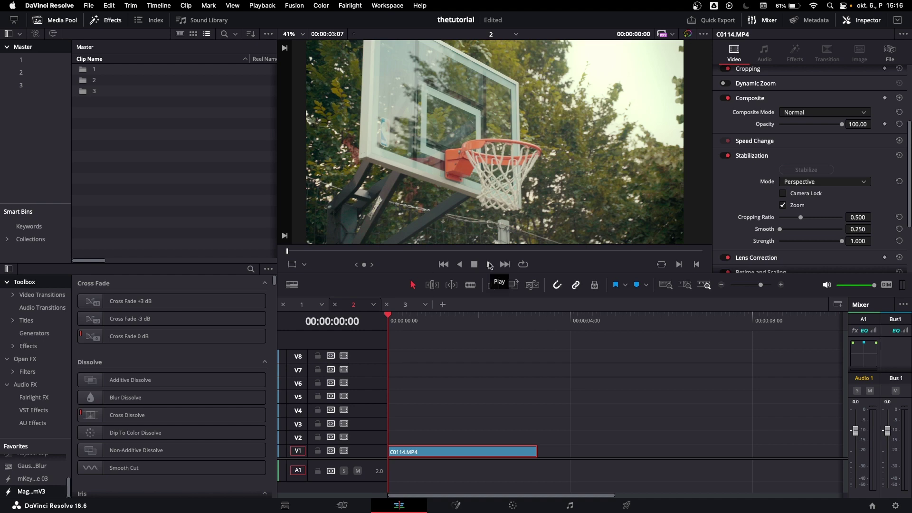
{"action": "left_click", "coordinate": [489, 264]}
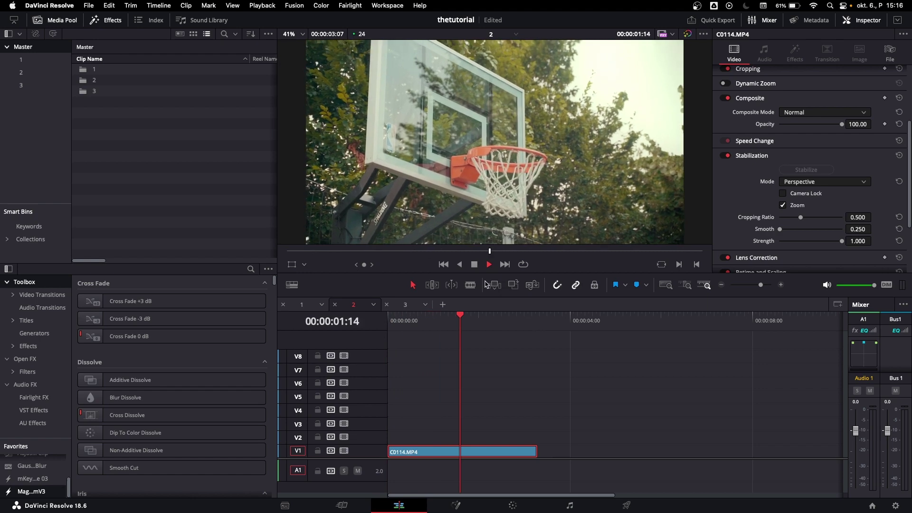
{"action": "key", "text": "space"}
{"action": "key", "text": "Home"}
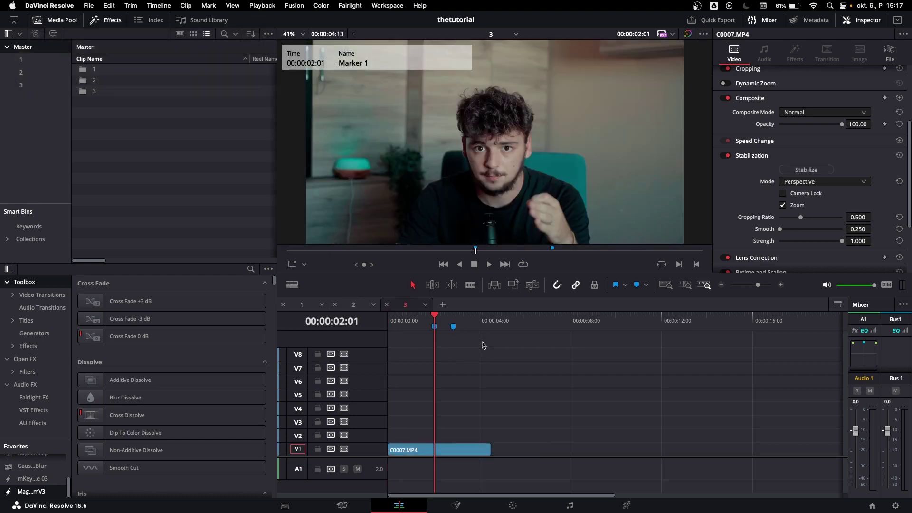
Step: Place an adjustment clip on V2 at Marker 1, trimmed to end with C0007.MP4
{"action": "scroll", "coordinate": [46, 483], "scroll_direction": "up", "scroll_amount": 1}
{"action": "scroll", "coordinate": [47, 483], "scroll_direction": "up", "scroll_amount": 1}
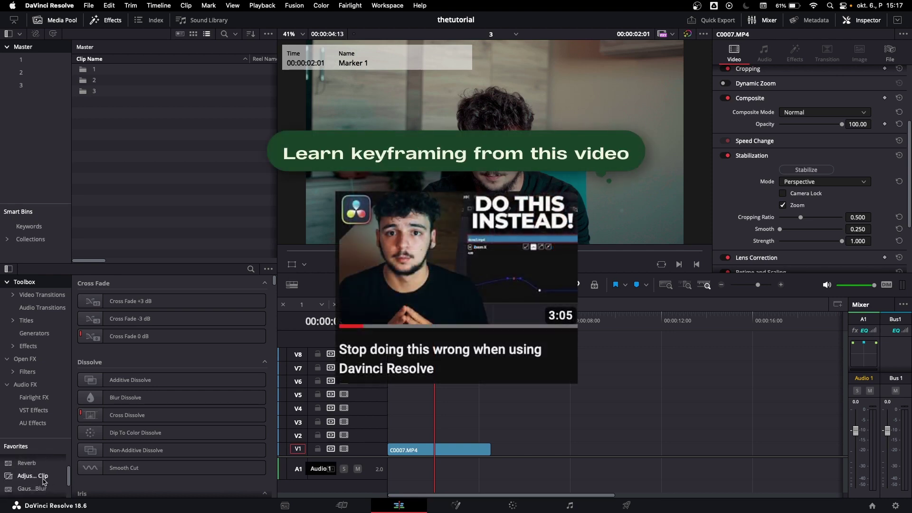
{"action": "left_click_drag", "start_coordinate": [44, 481], "coordinate": [475, 435]}
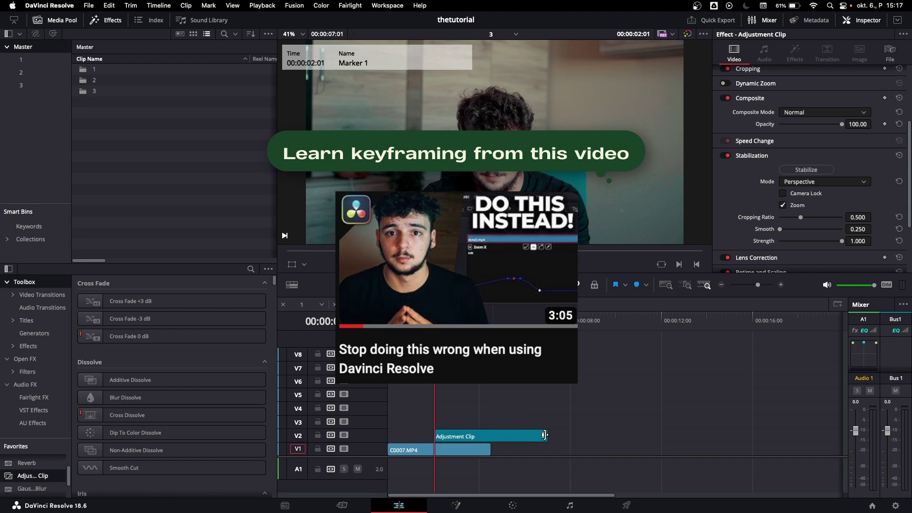
{"action": "left_click_drag", "start_coordinate": [544, 435], "coordinate": [491, 436]}
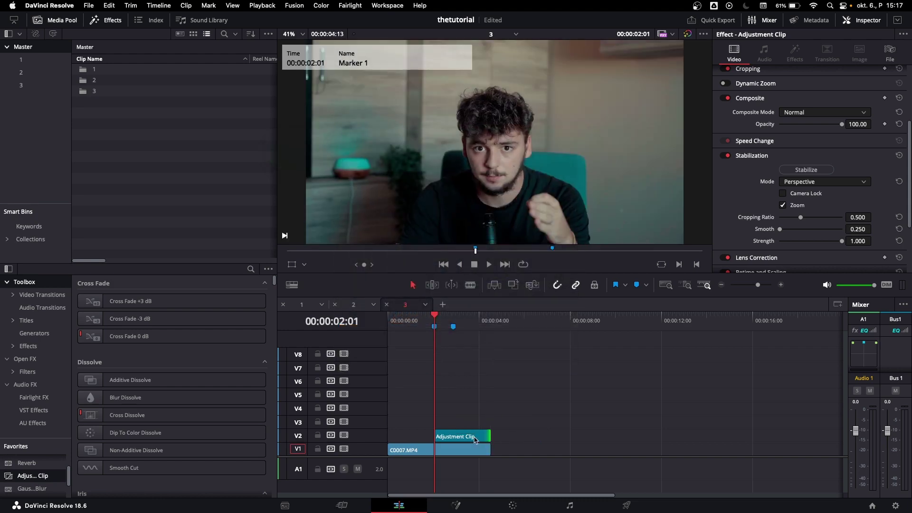
Step: Keyframe Zoom at 1.000 on Marker 1 and 1.200 on Marker 2
{"action": "scroll", "coordinate": [808, 157], "scroll_direction": "up", "scroll_amount": 5}
{"action": "left_click", "coordinate": [884, 86]}
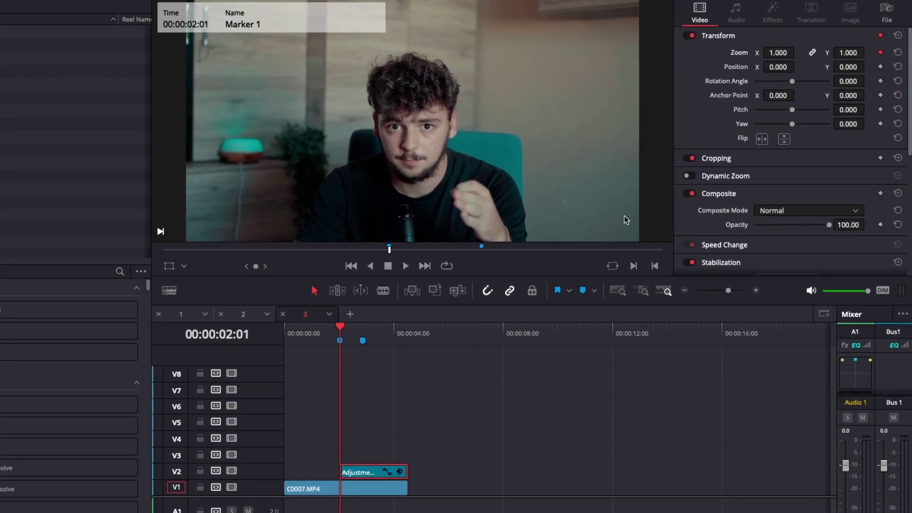
{"action": "left_click", "coordinate": [362, 339]}
{"action": "left_click", "coordinate": [781, 52]}
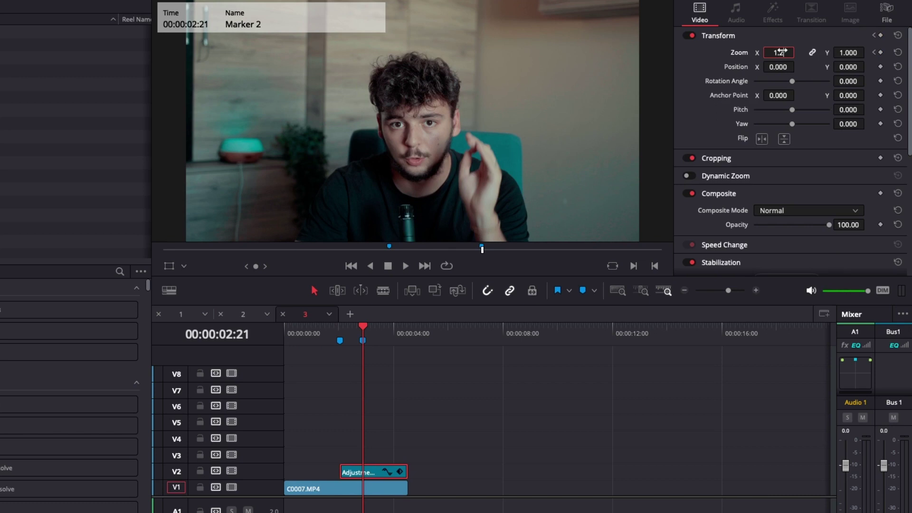
Step: Play back the zoom-in and inspect the adjustment clip's keyframe curve
{"action": "left_click", "coordinate": [325, 330]}
{"action": "key", "text": "space"}
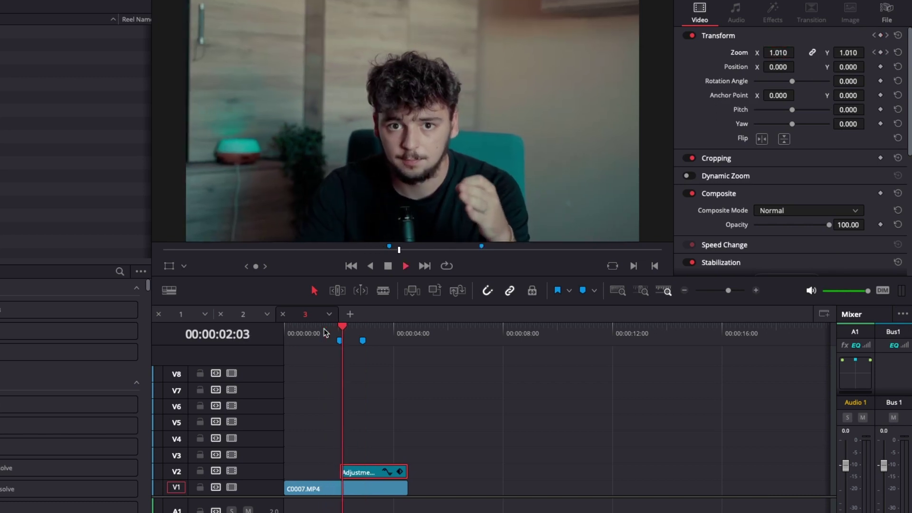
{"action": "key", "text": "space"}
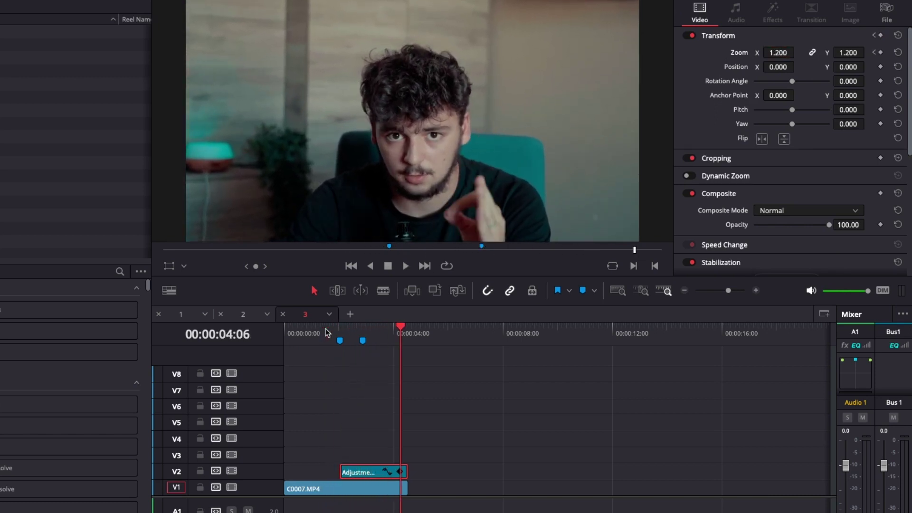
{"action": "left_click", "coordinate": [385, 473]}
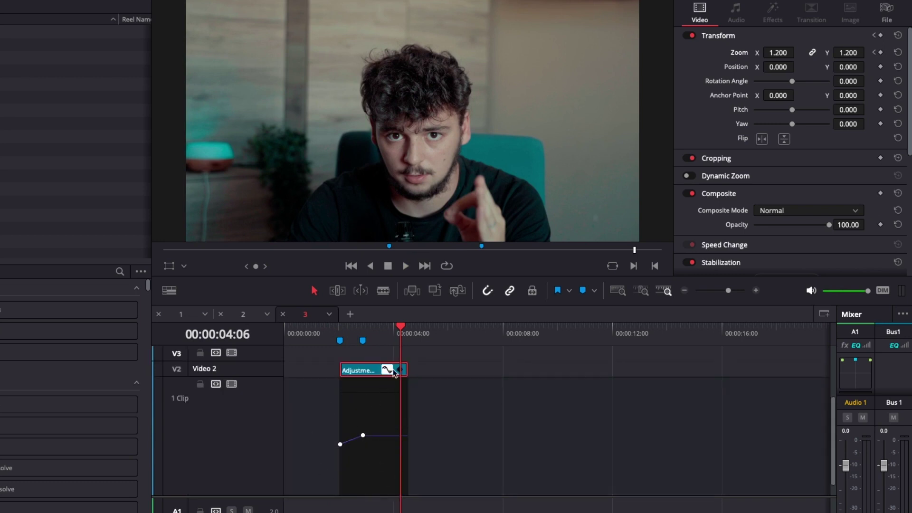
{"action": "left_click", "coordinate": [388, 370]}
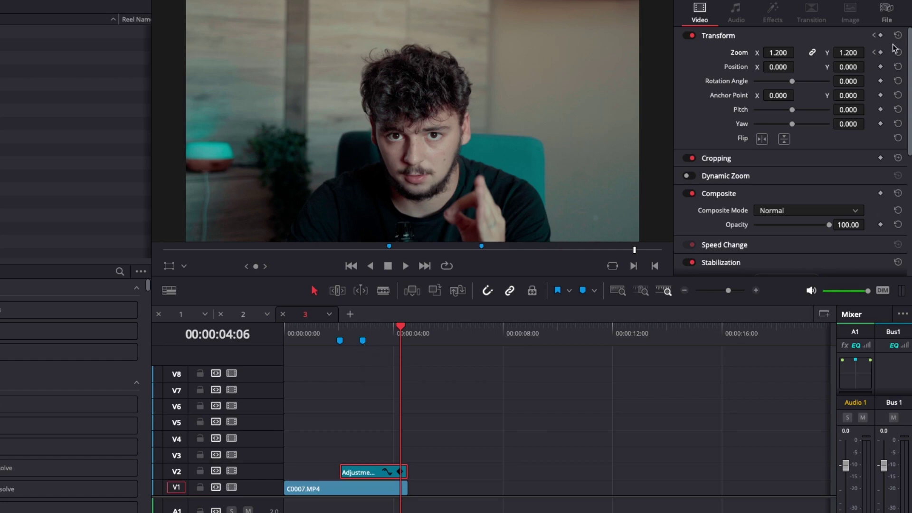
Step: Set the Zoom keyframe at Marker 2 to Ease In
{"action": "left_click", "coordinate": [874, 52]}
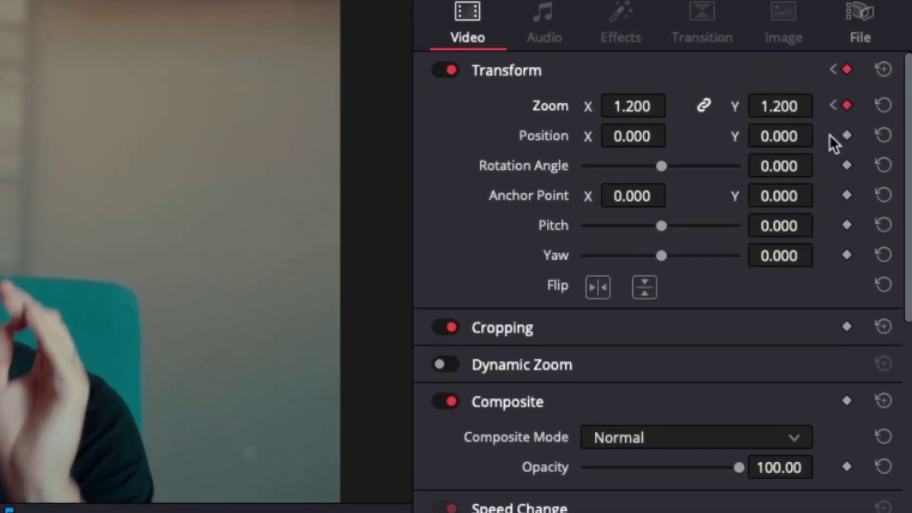
{"action": "right_click", "coordinate": [848, 107]}
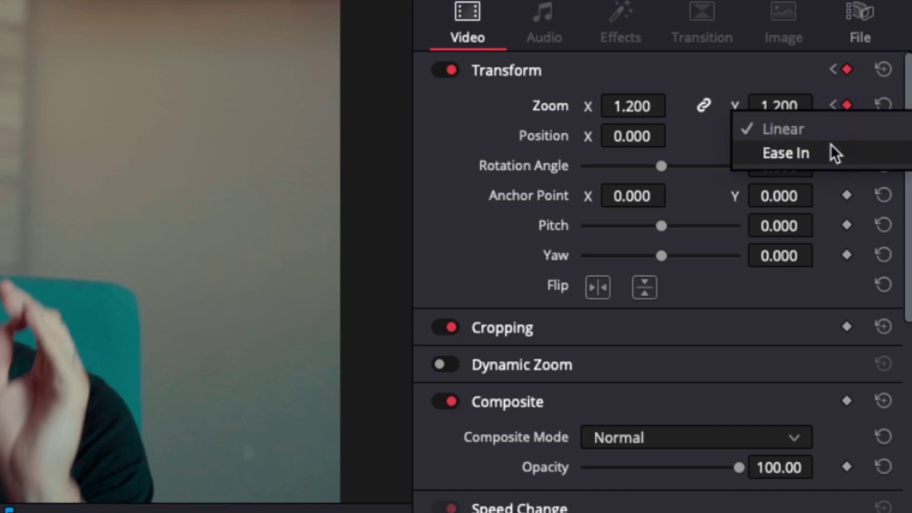
{"action": "left_click", "coordinate": [831, 145]}
Step: Play back the eased zoom from just before it starts
{"action": "left_click", "coordinate": [317, 335]}
{"action": "key", "text": "space"}
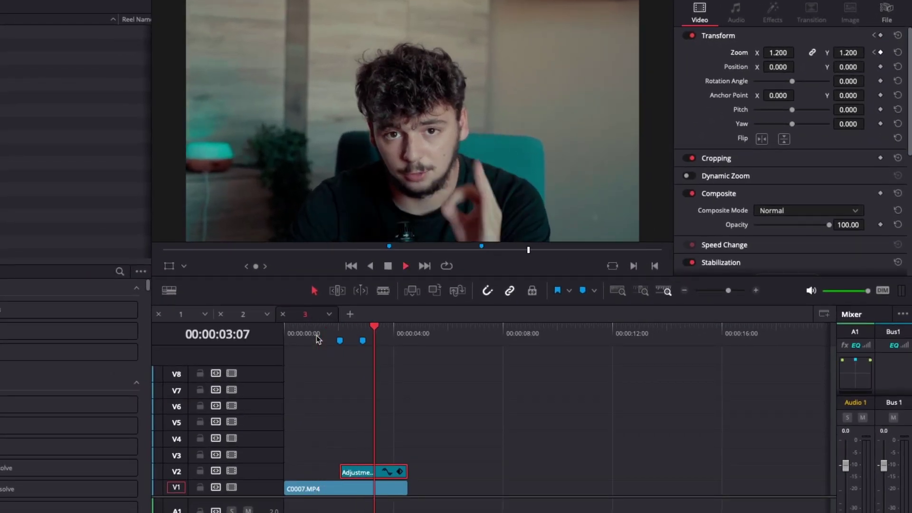
{"action": "key", "text": "space"}
Step: Add a Position keyframe at Marker 1 on the adjustment clip
{"action": "left_click", "coordinate": [316, 335]}
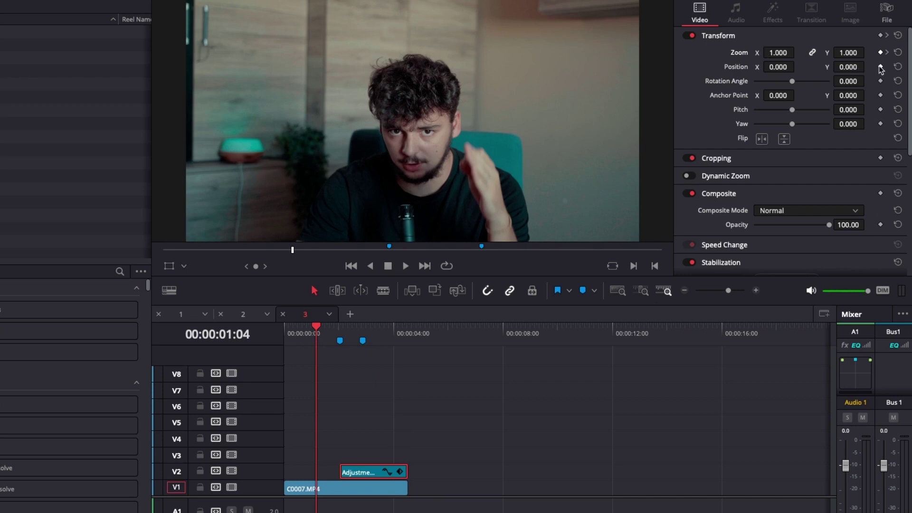
{"action": "left_click", "coordinate": [342, 332]}
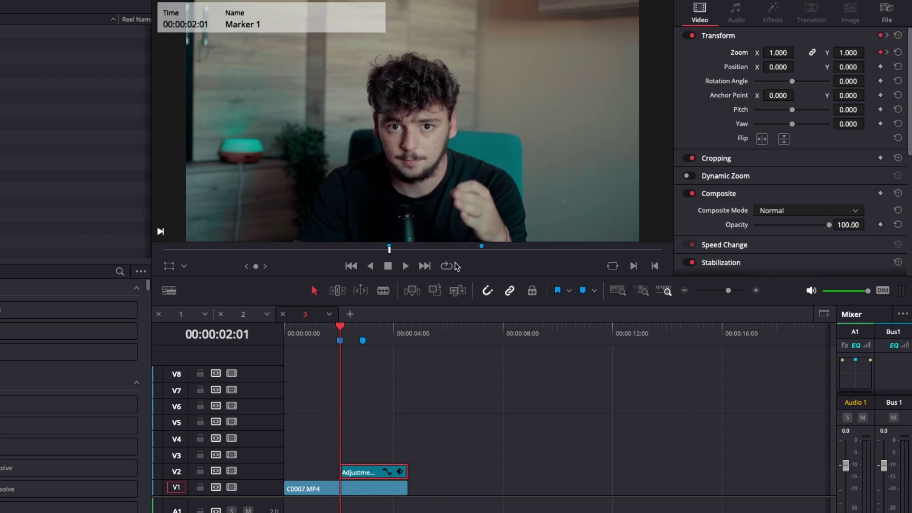
{"action": "left_click", "coordinate": [881, 67]}
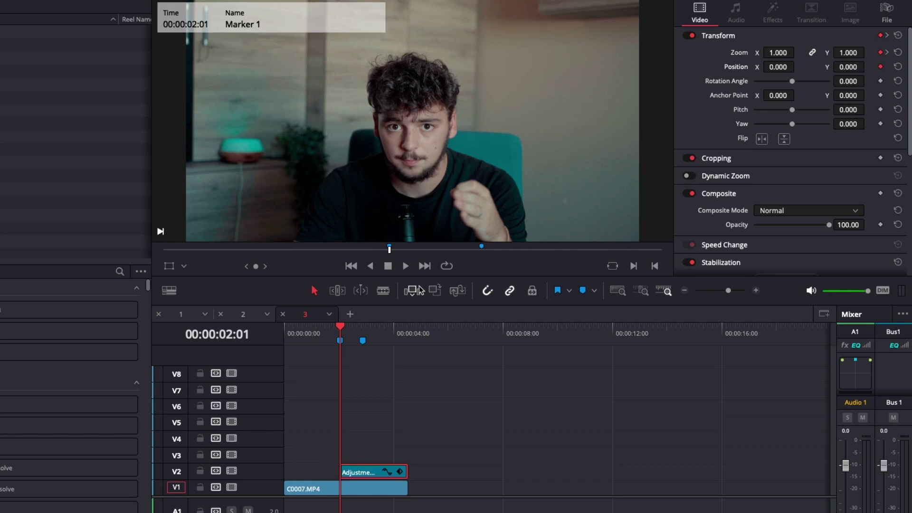